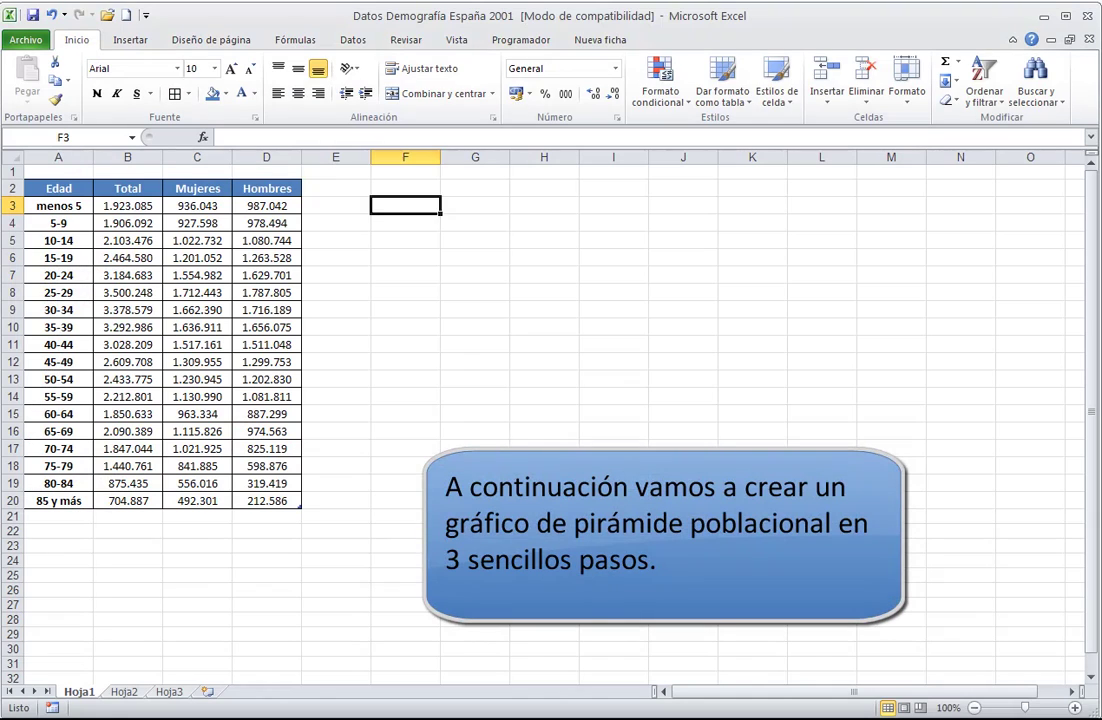
Select the table's columns, then enter the heading 'Hombres' in E2.
left_click(544, 532)
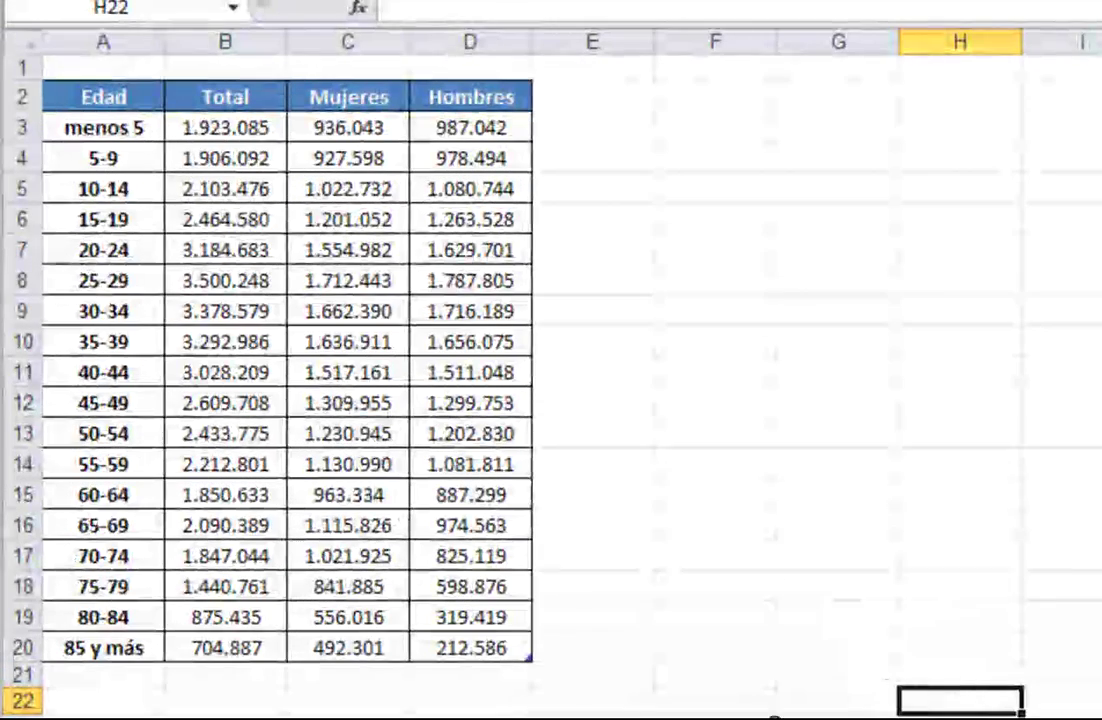
left_click_drag(108, 98, 252, 652)
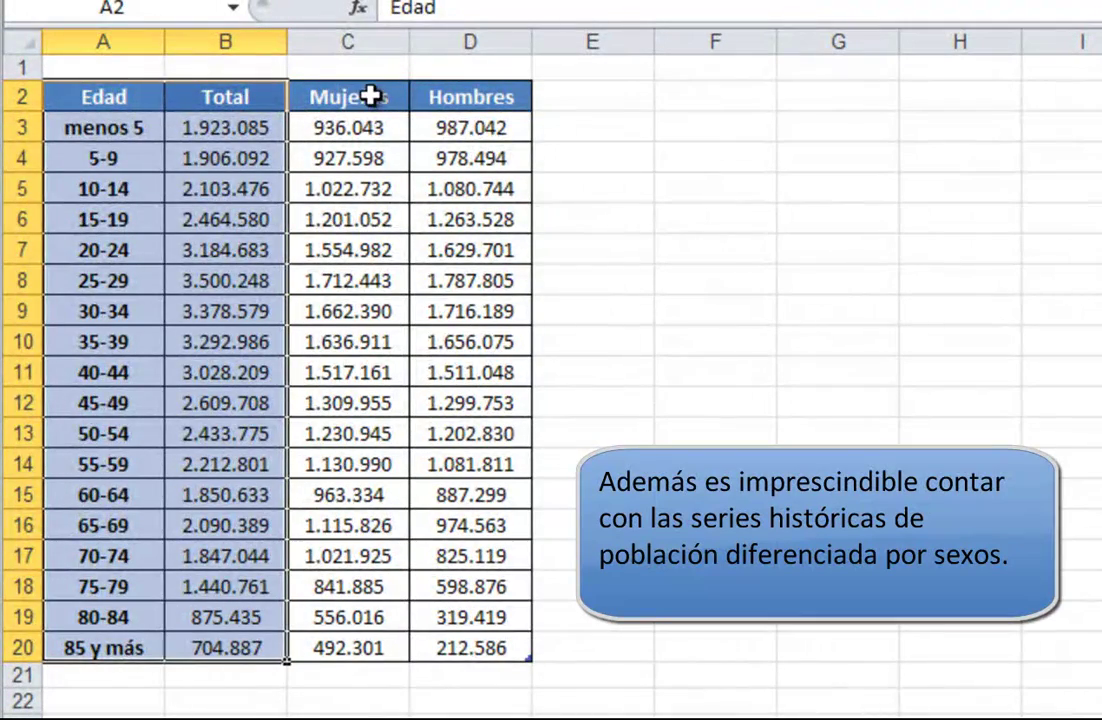
left_click_drag(371, 97, 468, 648)
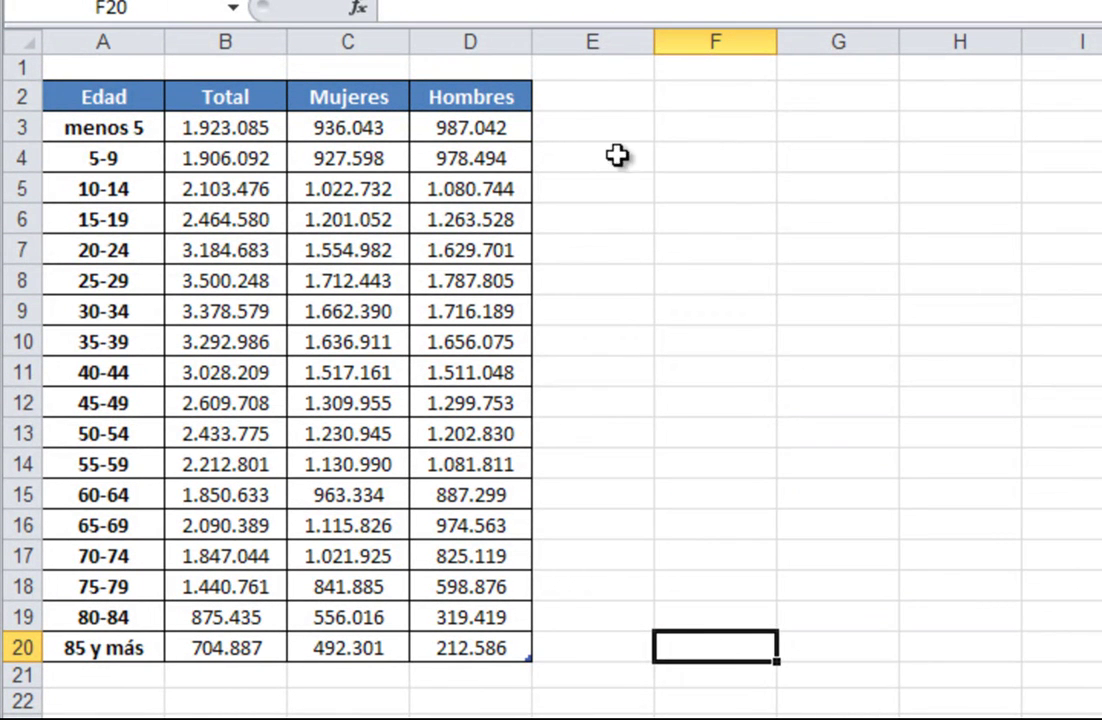
left_click(605, 97)
type("Hom")
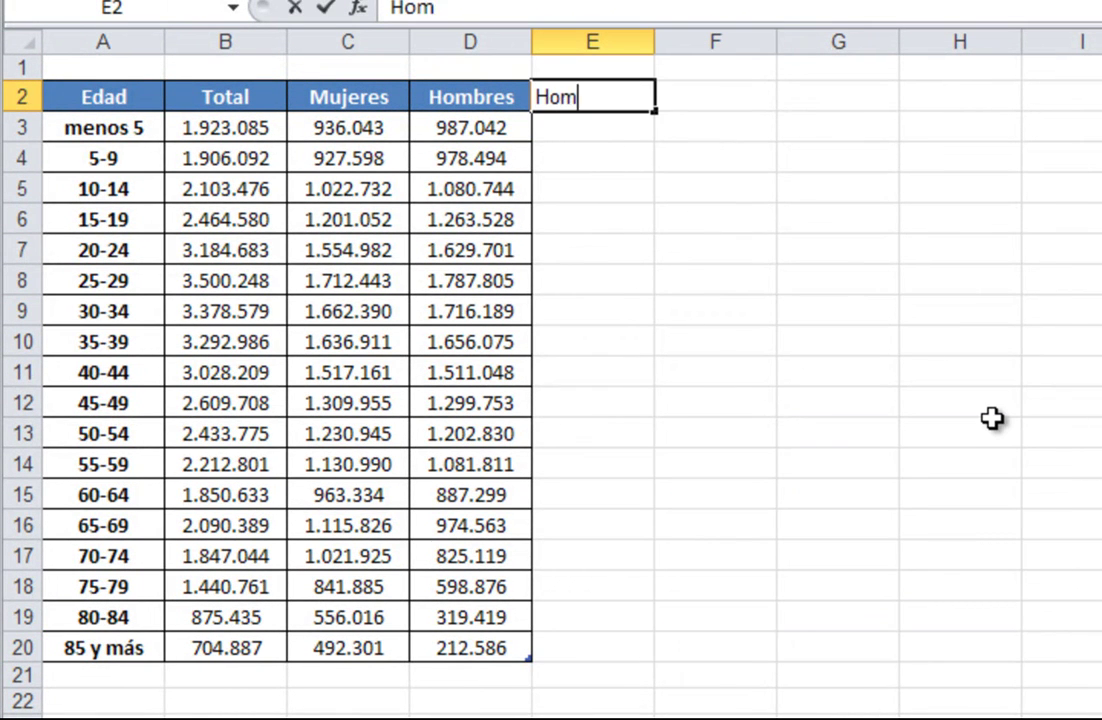
type("bres")
key("Return")
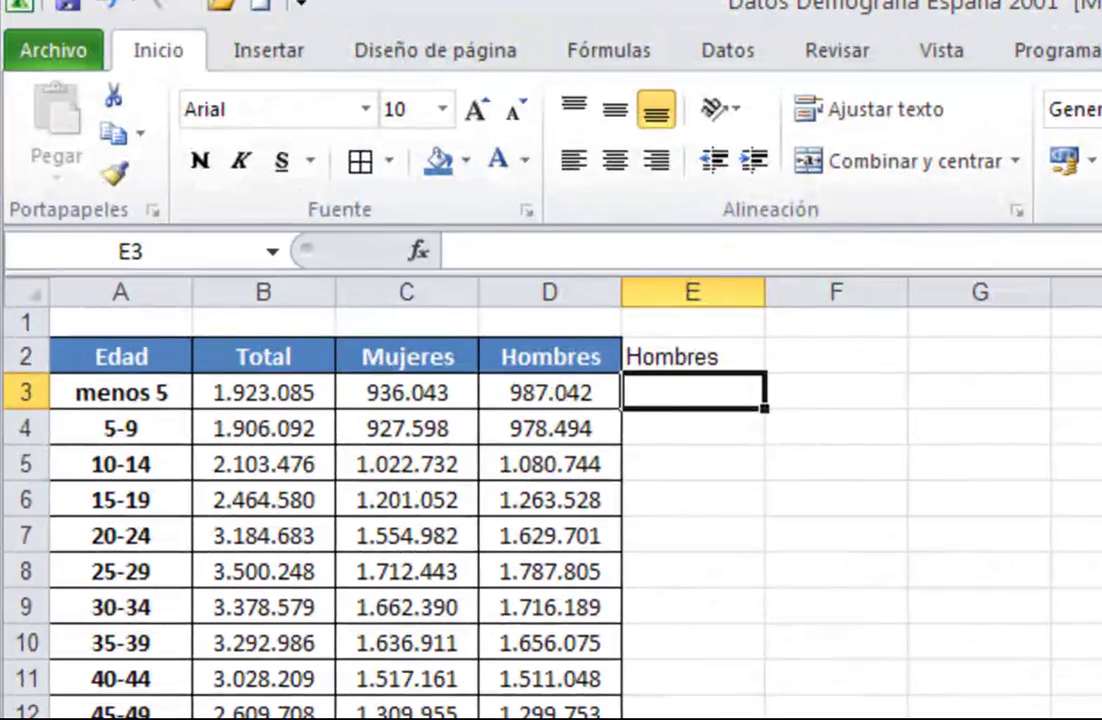
Enter =D3*-1 in E3 and fill it down to row 20 for every age group.
type("=")
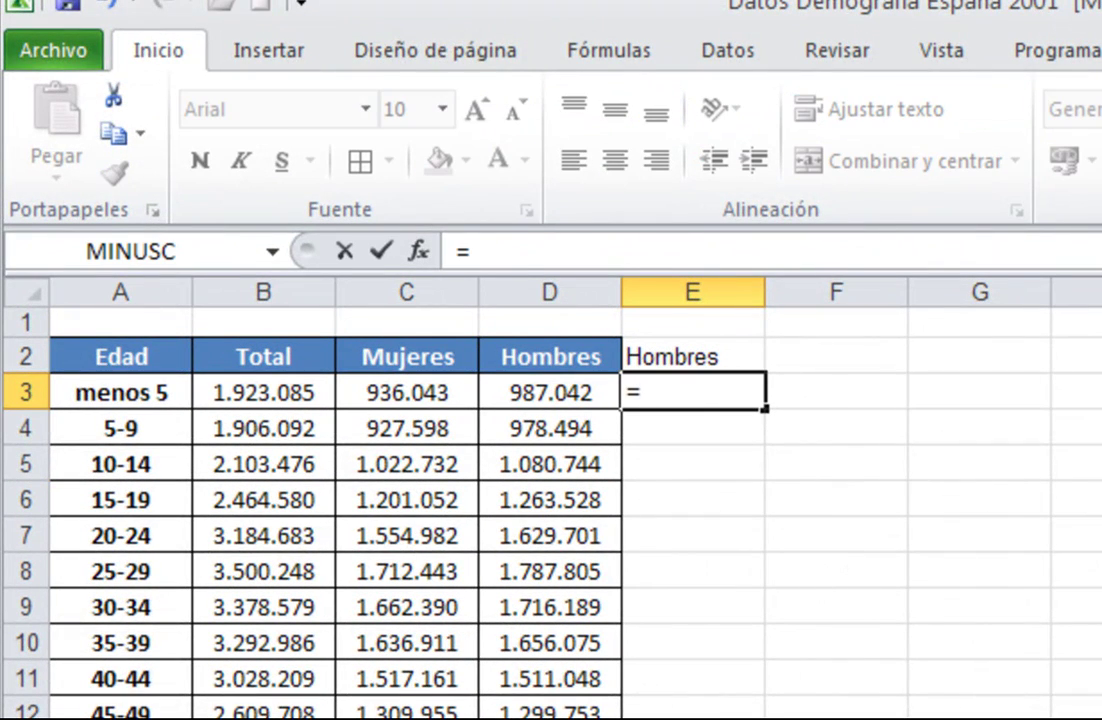
left_click(566, 393)
type("*-1")
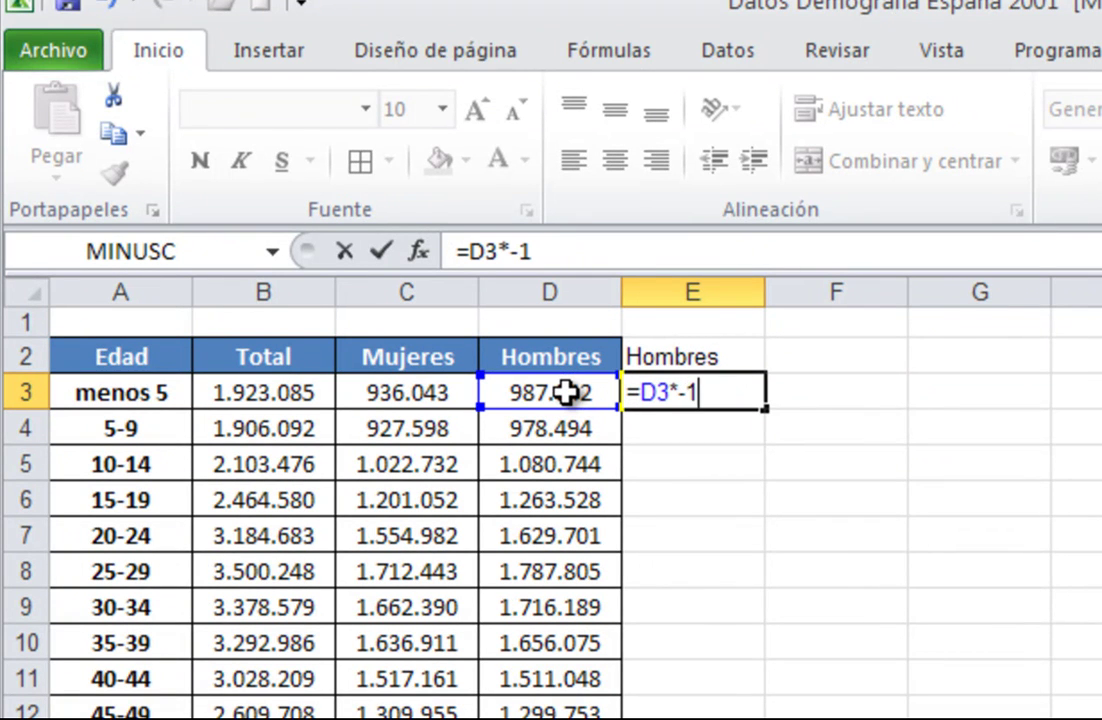
key("Return")
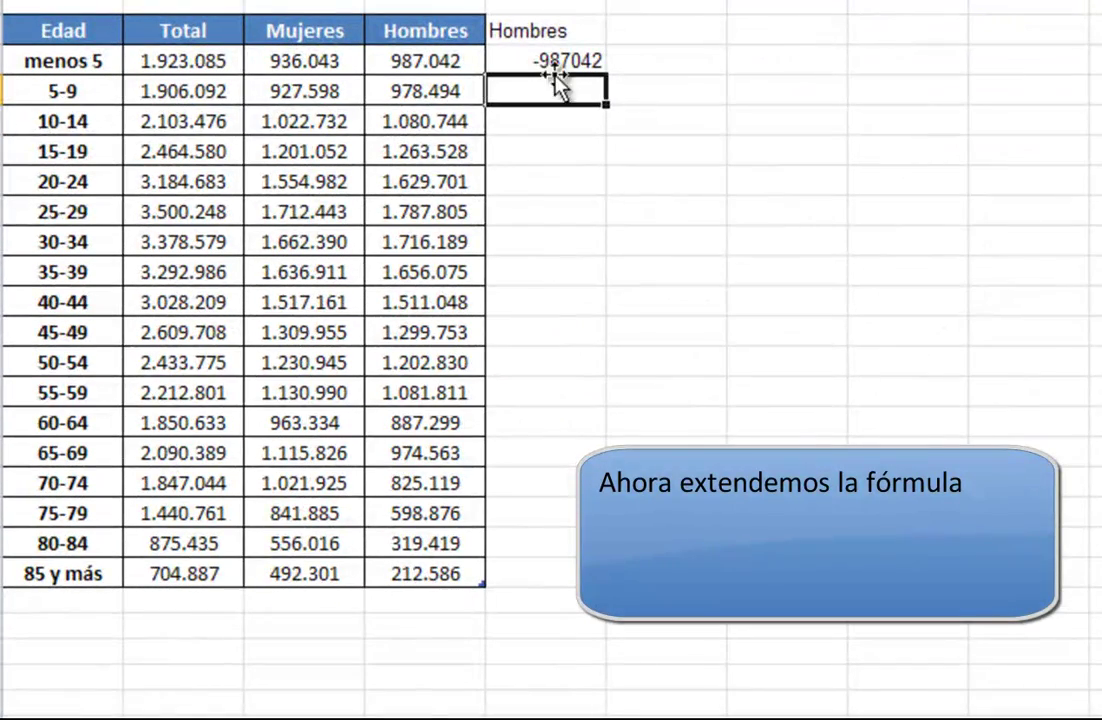
left_click(545, 66)
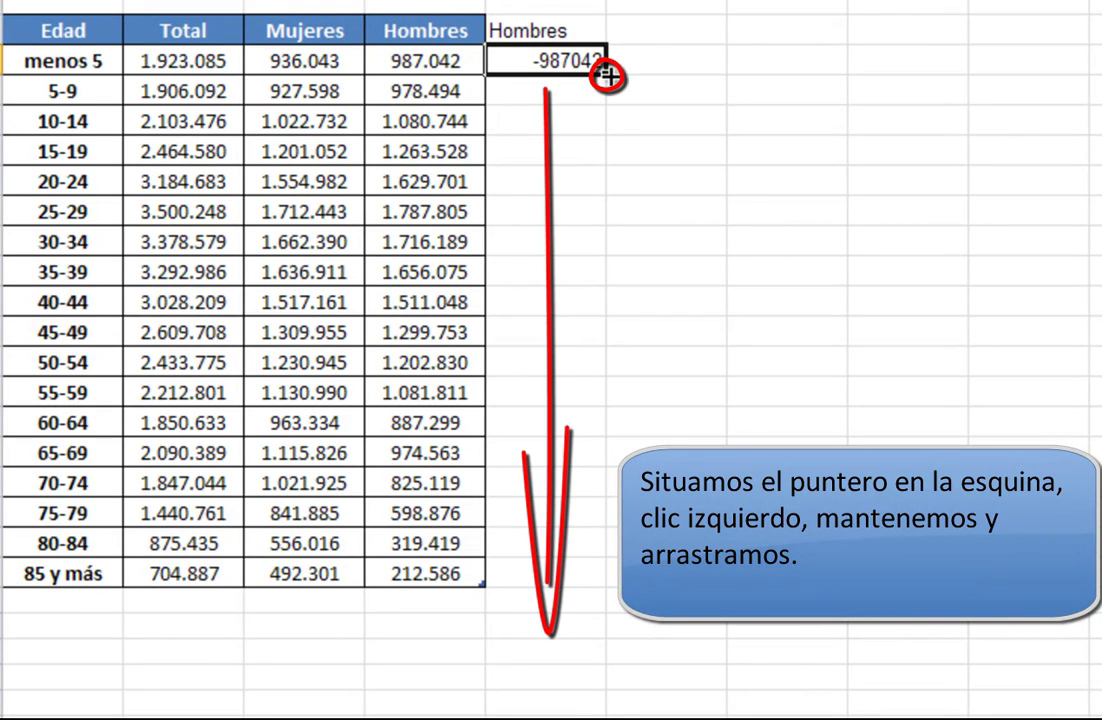
left_click_drag(605, 73, 590, 580)
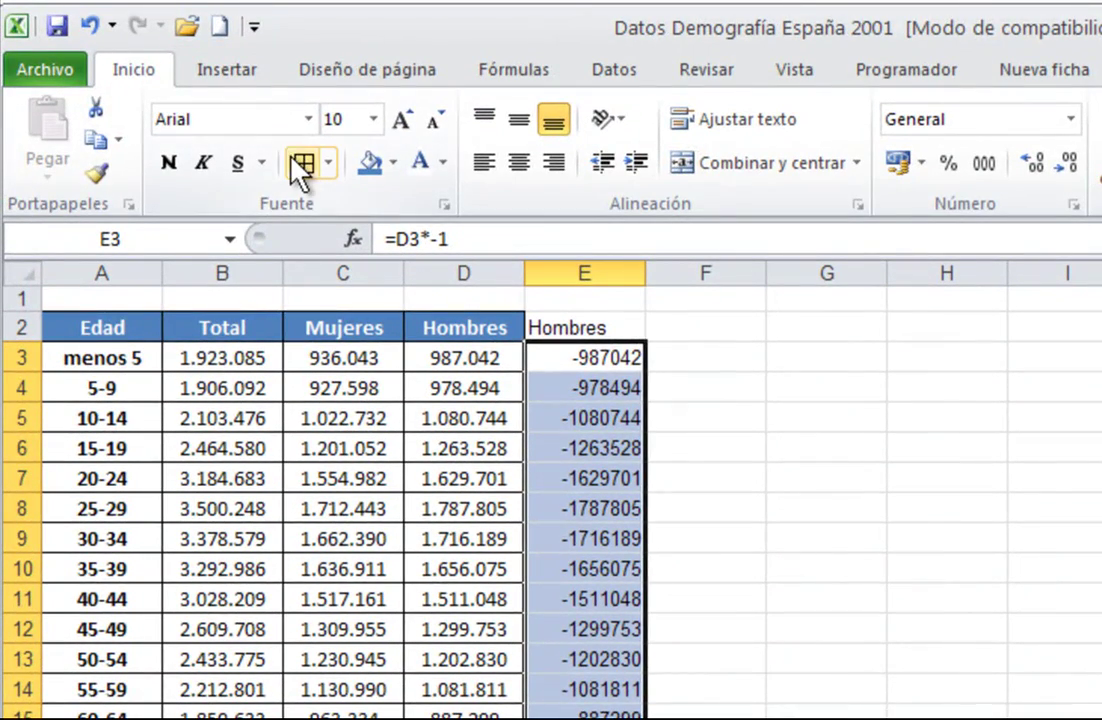
Add borders to column E and copy D2's header format onto the Hombres heading in E2.
left_click(303, 163)
left_click(433, 322)
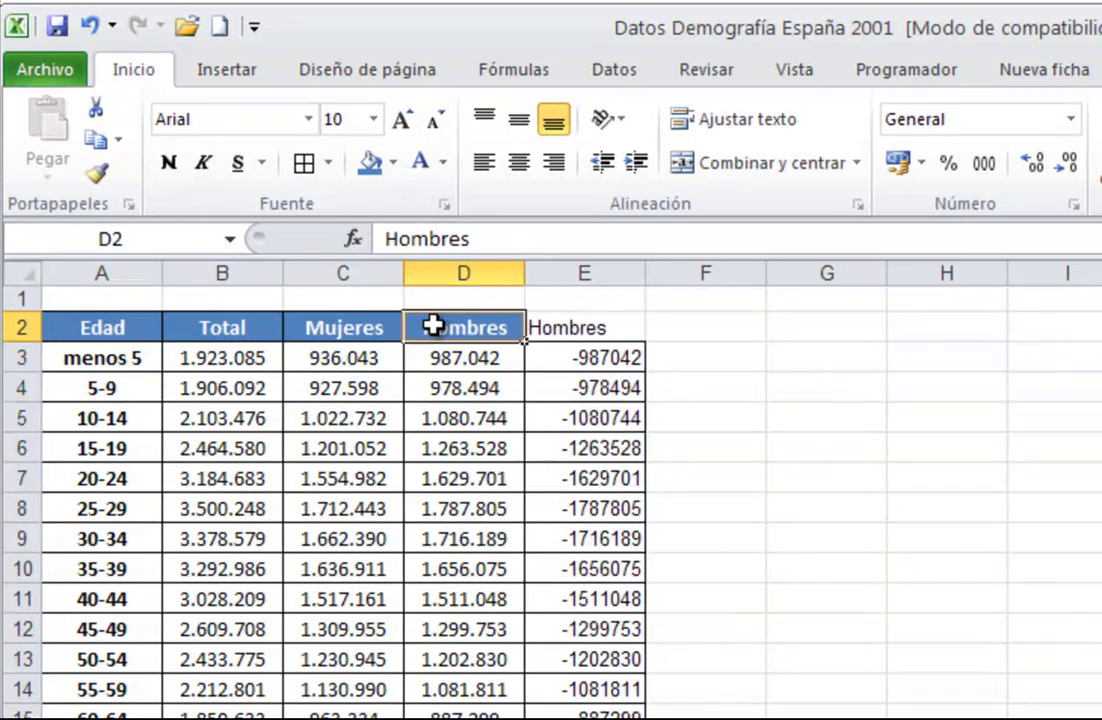
left_click(95, 174)
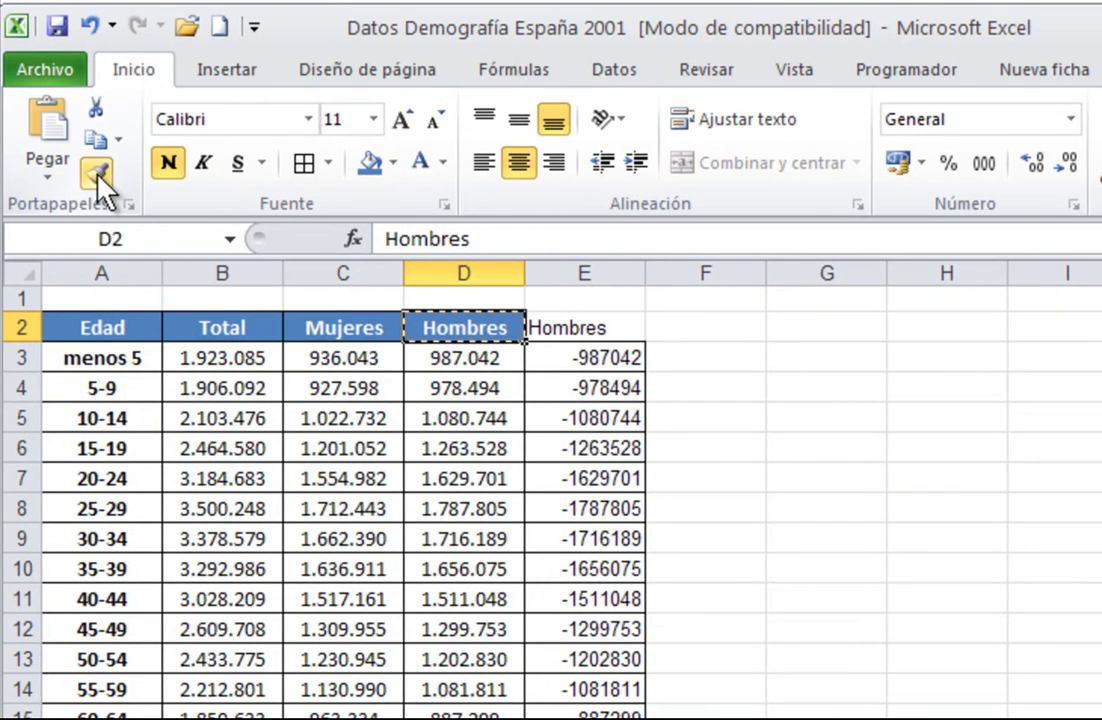
left_click(612, 332)
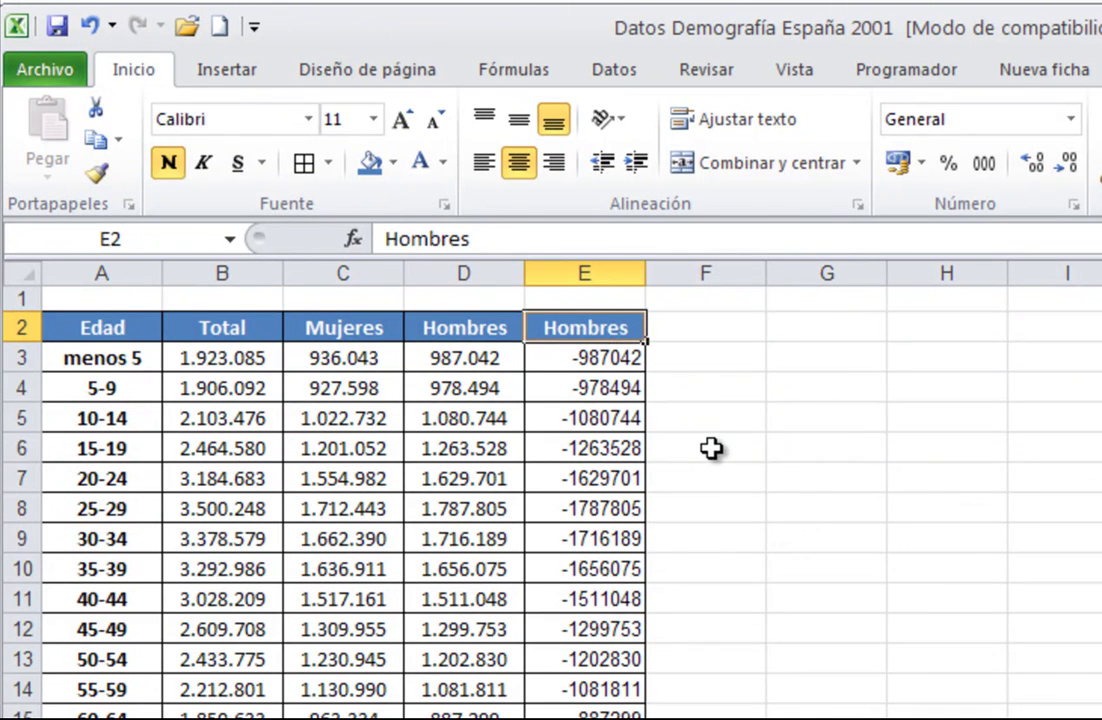
left_click(710, 447)
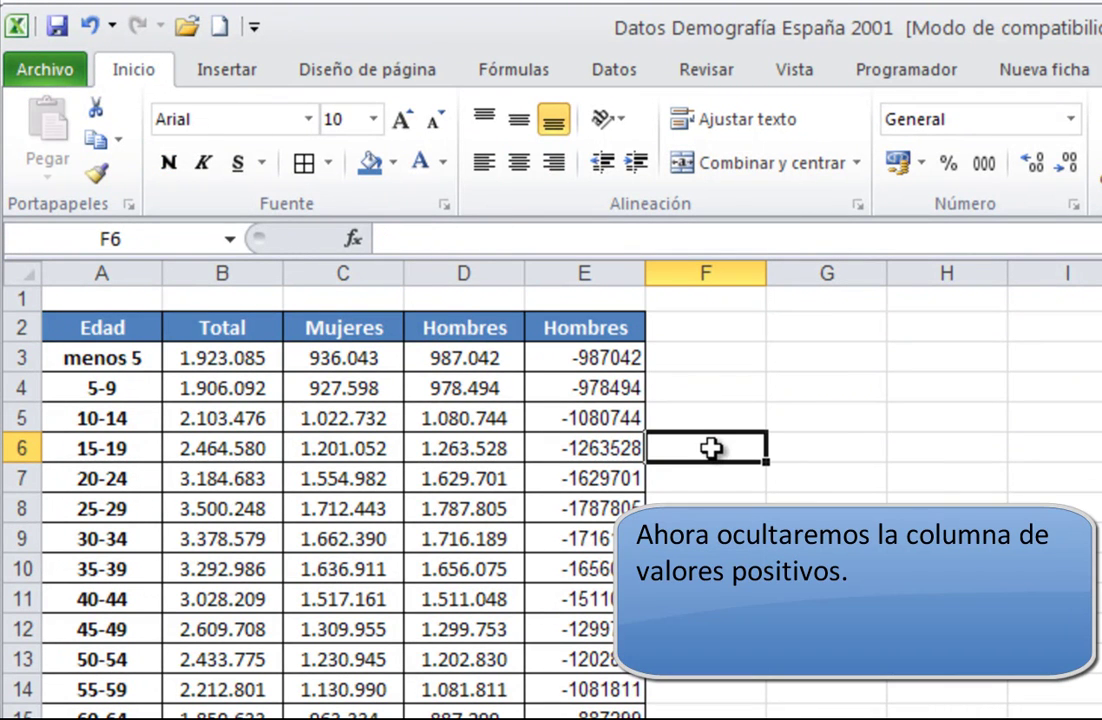
Hide column D, which holds the positive male values.
right_click(480, 262)
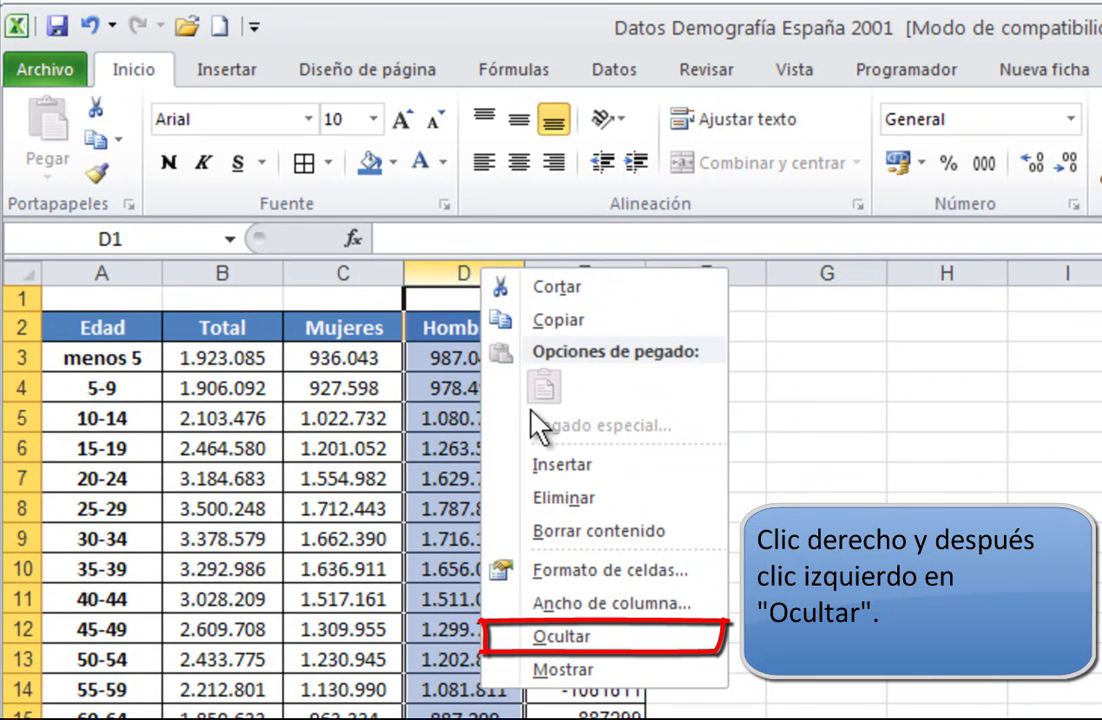
left_click(584, 640)
left_click(814, 551)
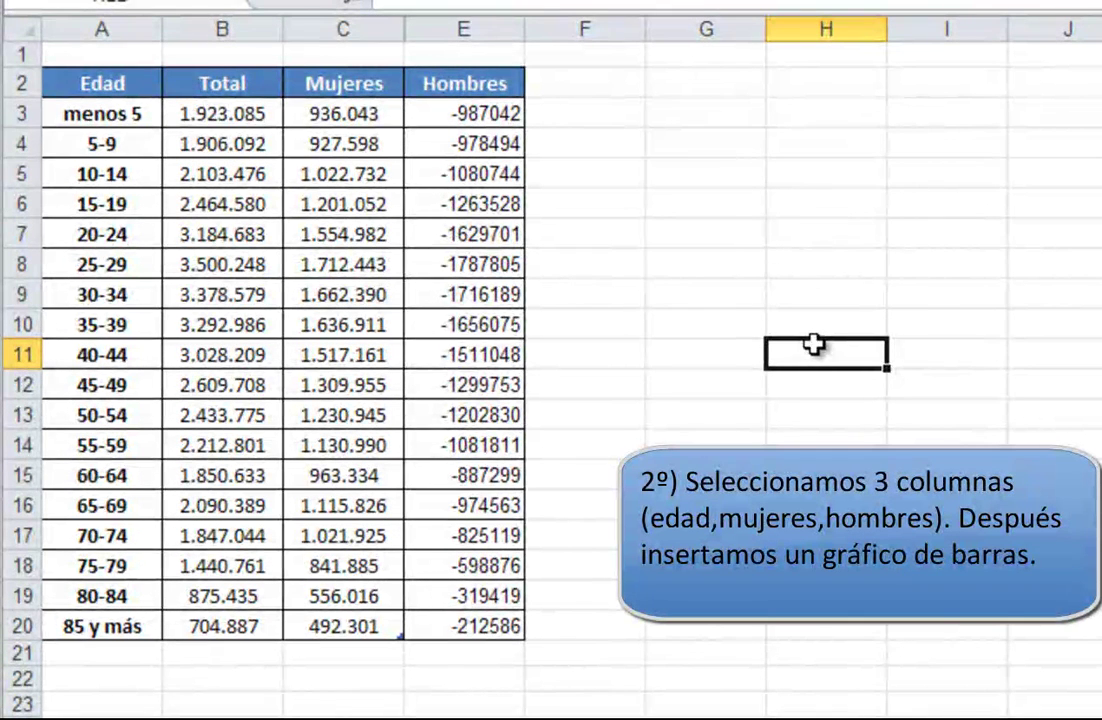
Select A2:A20 (Edad), then Ctrl-add C2:C20 (Mujeres) and E2:E20 (negative Hombres).
left_click(128, 84)
left_click_drag(128, 84, 119, 627)
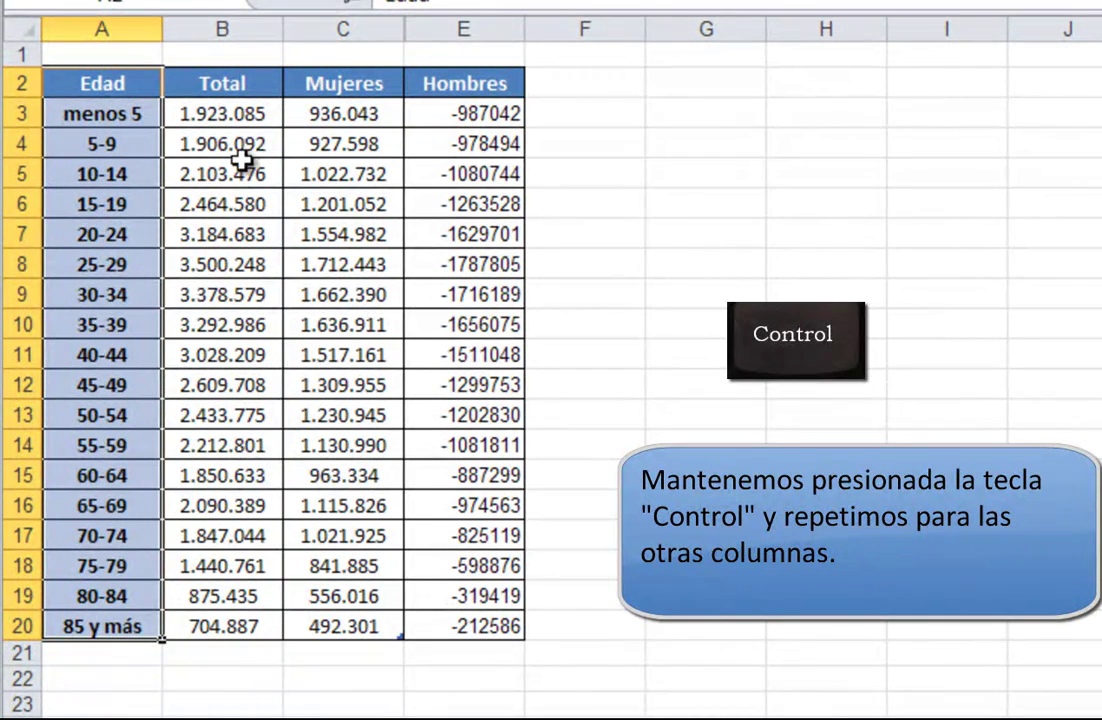
left_click_drag(319, 84, 288, 617, "ctrl")
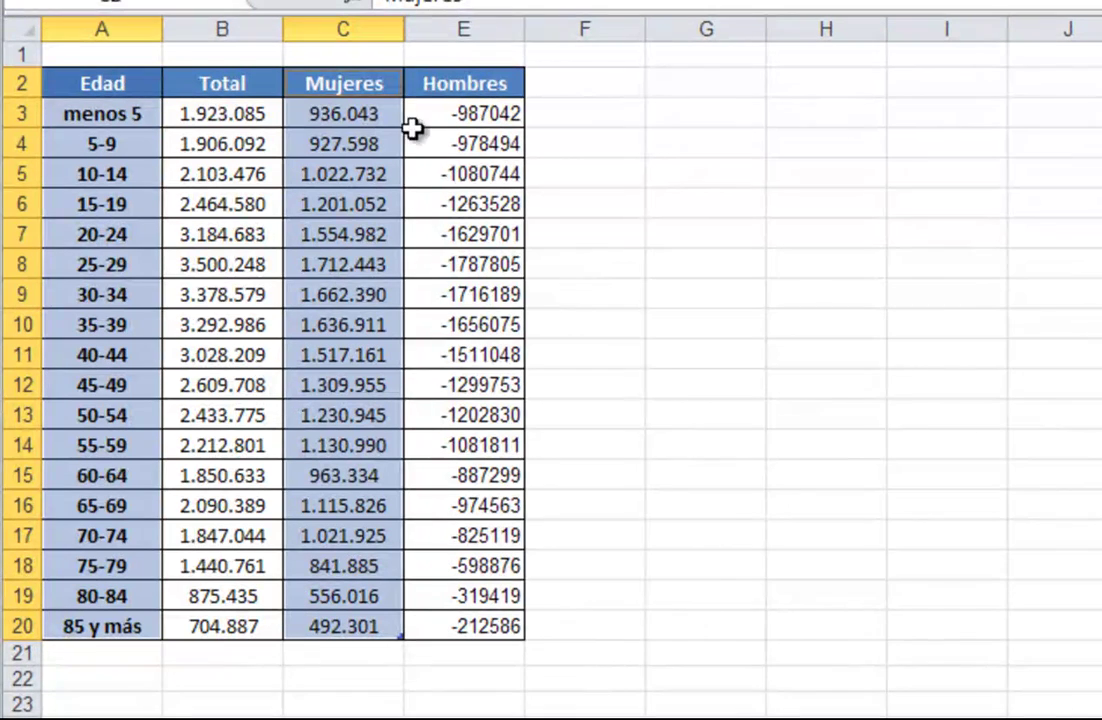
left_click_drag(432, 83, 435, 622, "ctrl")
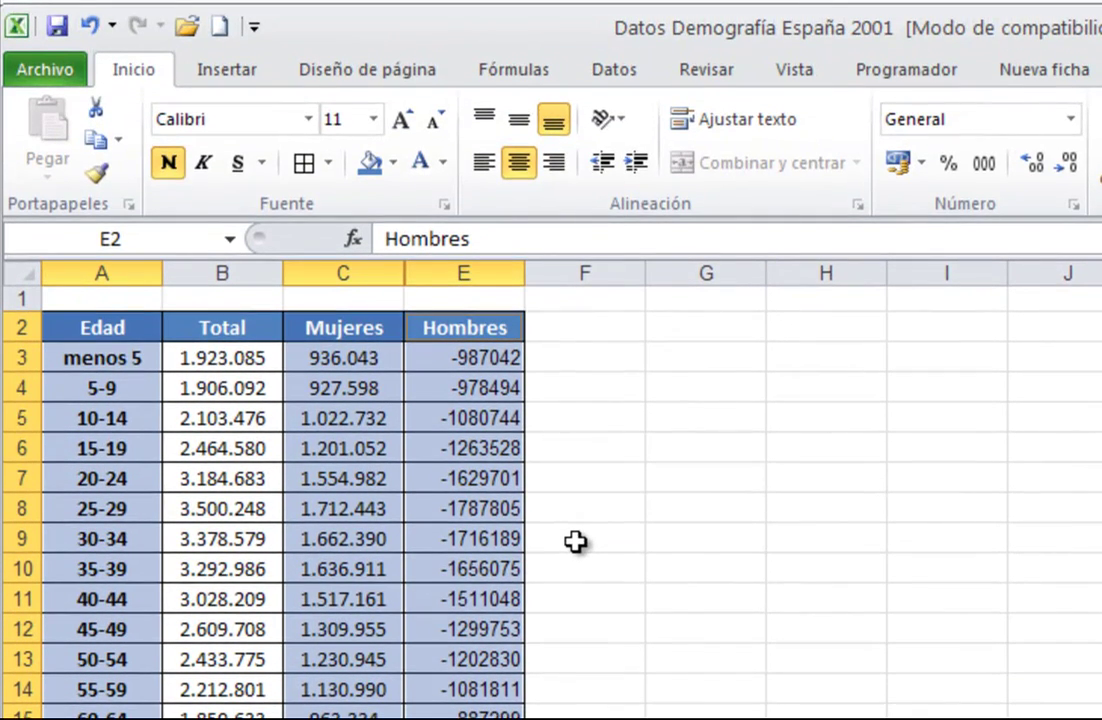
Insert a 2-D clustered bar chart, place it at the sheet's upper right, and enlarge it.
left_click(249, 75)
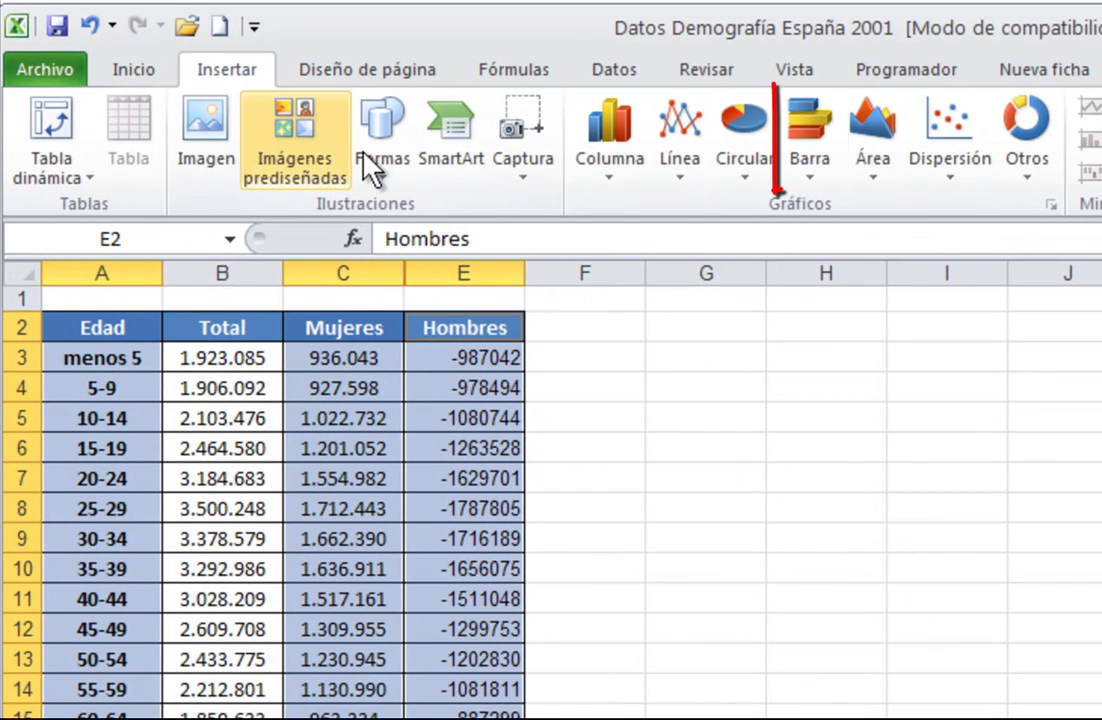
left_click(807, 180)
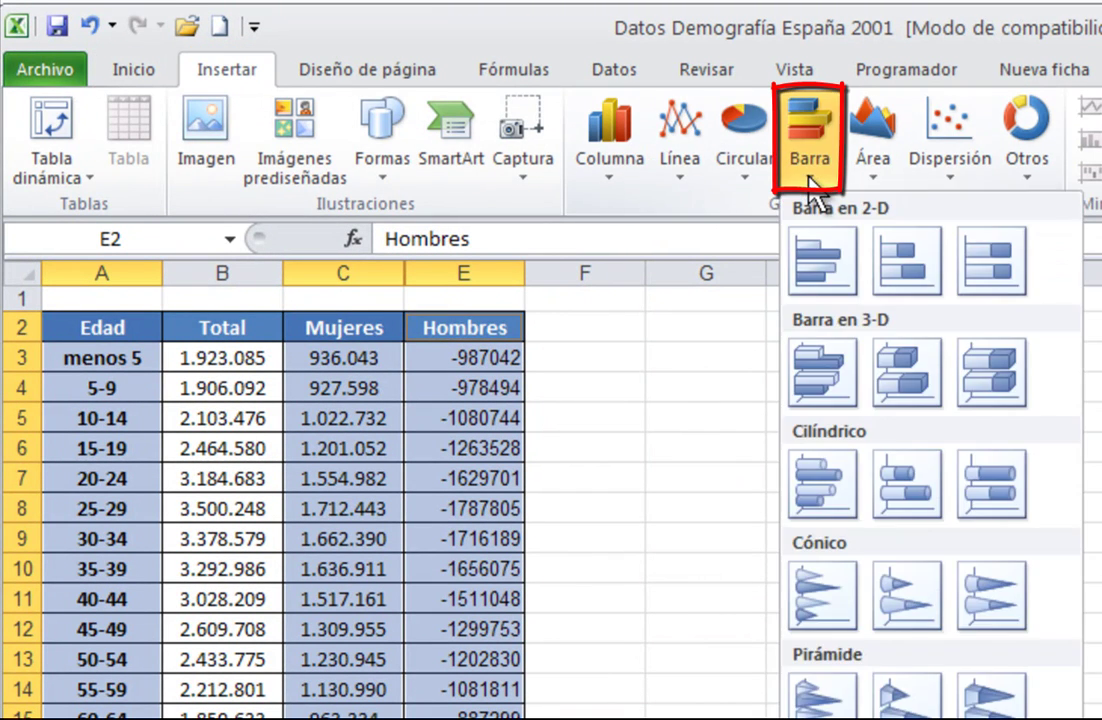
left_click(820, 264)
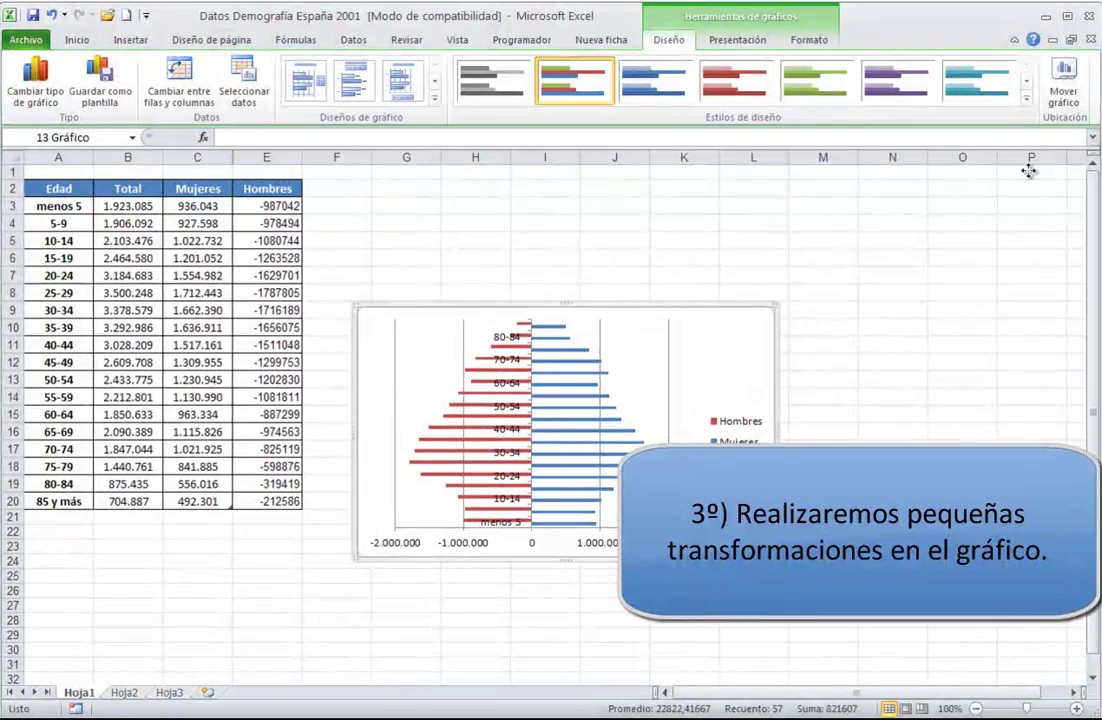
left_click_drag(1014, 171, 1014, 171)
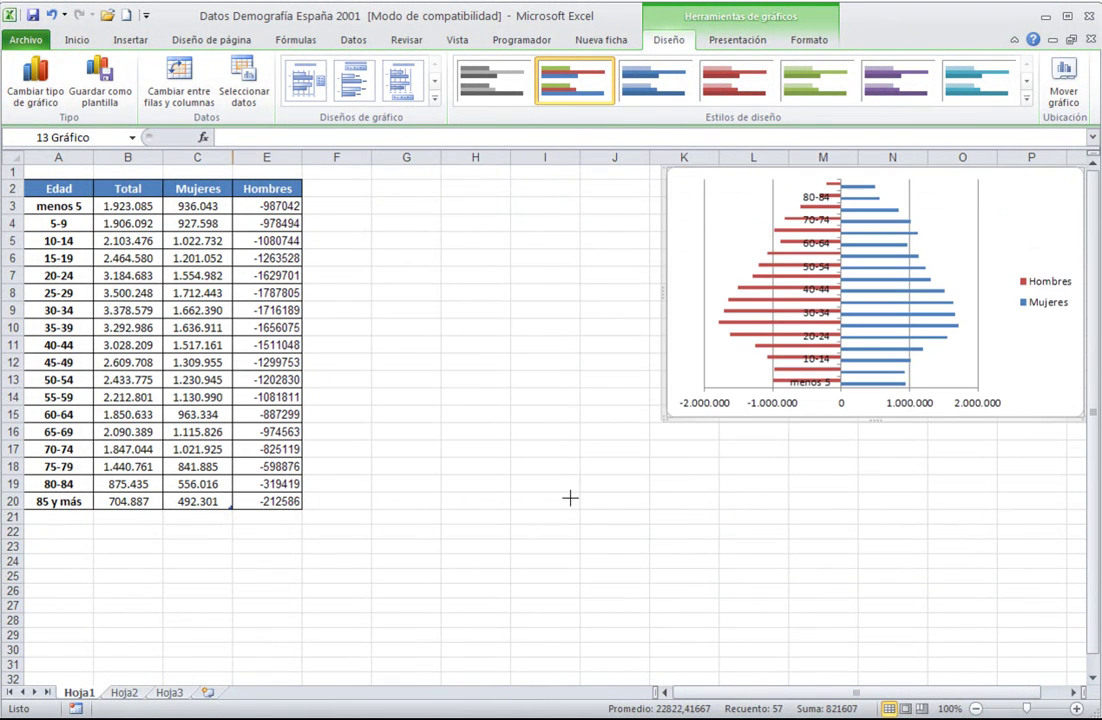
left_click_drag(510, 571, 506, 570)
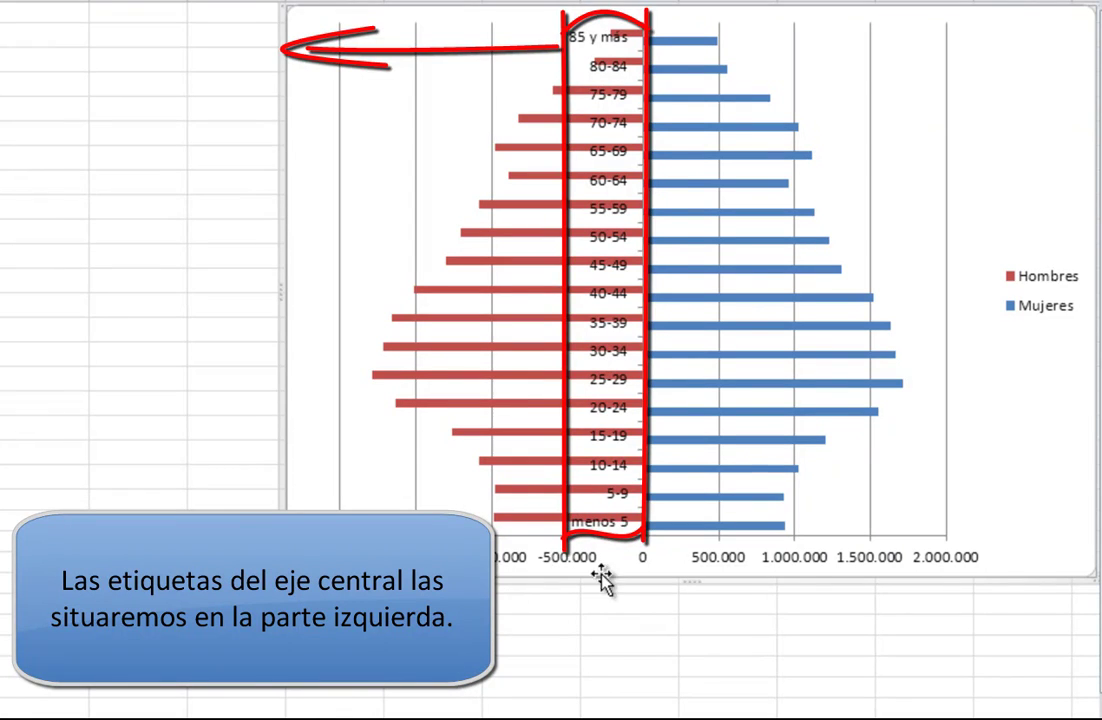
Set the vertical axis Etiquetas del eje to Bajo, so age labels sit at the left edge.
left_click(626, 445)
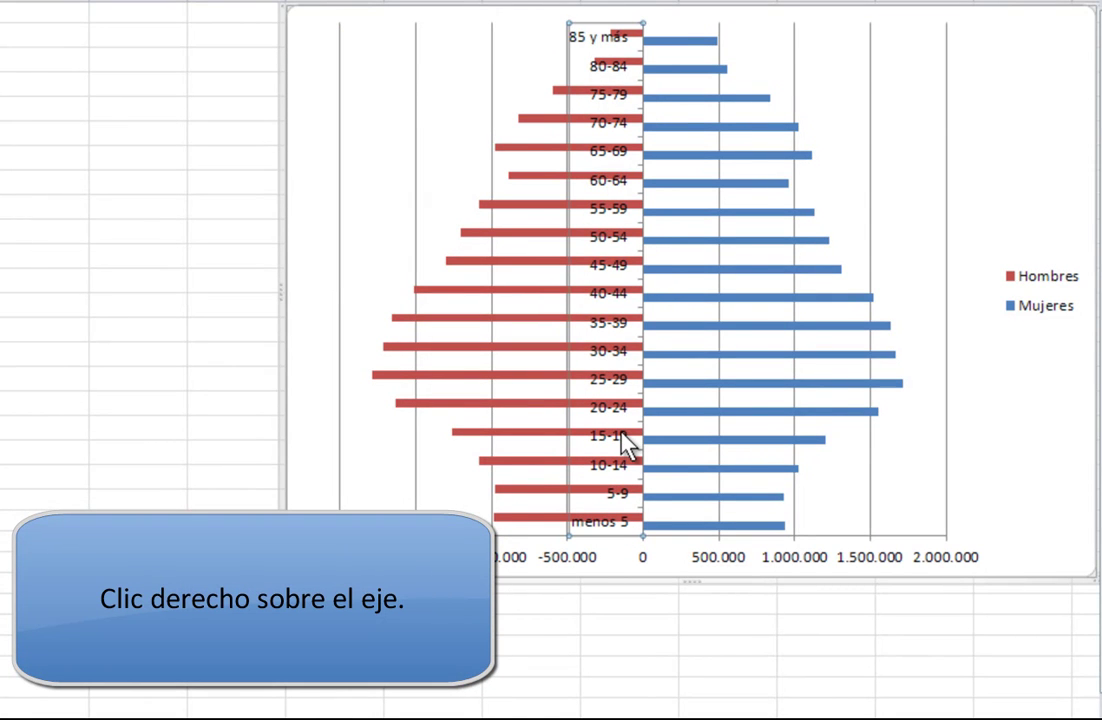
right_click(626, 445)
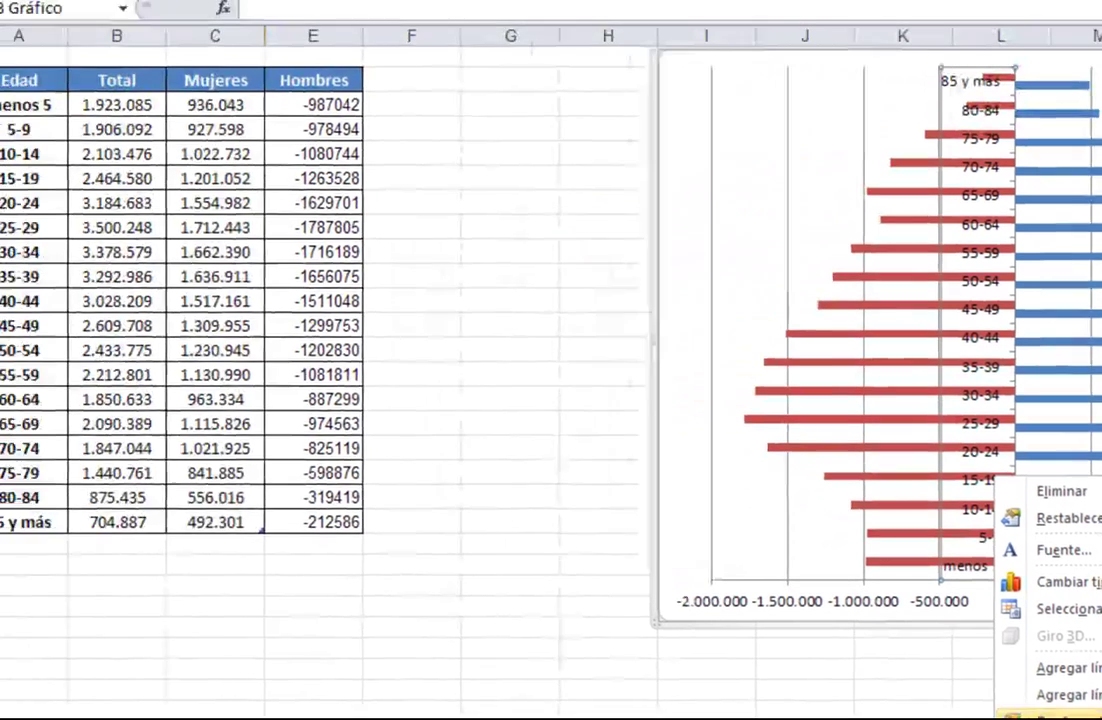
left_click(812, 677)
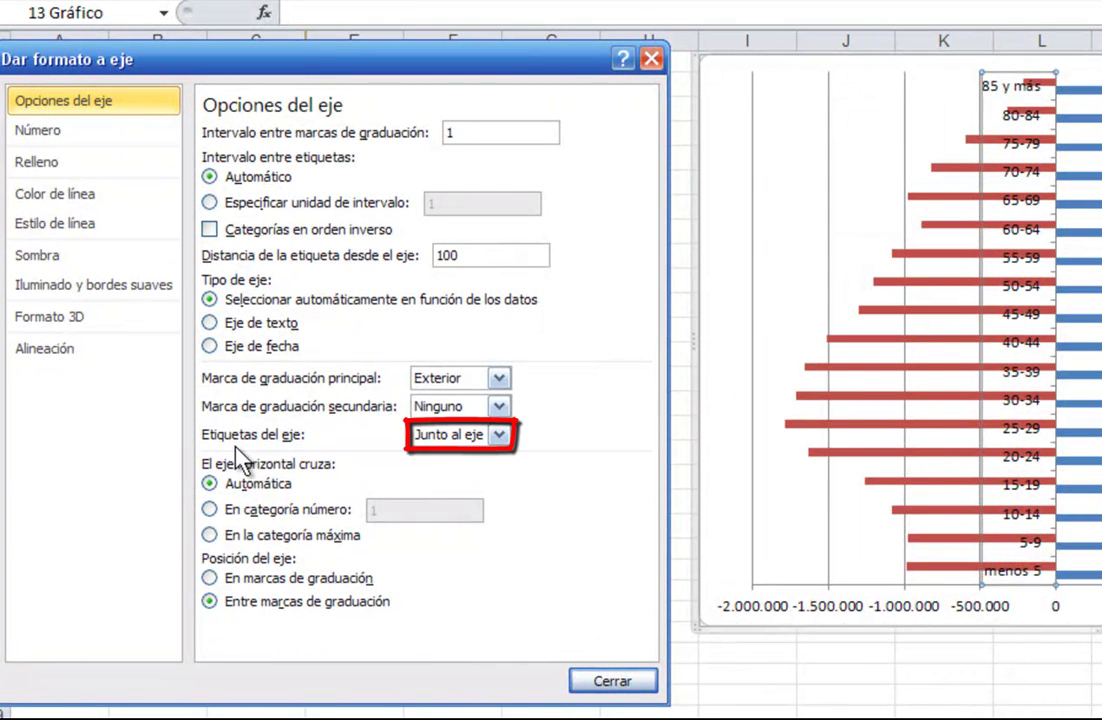
left_click(500, 434)
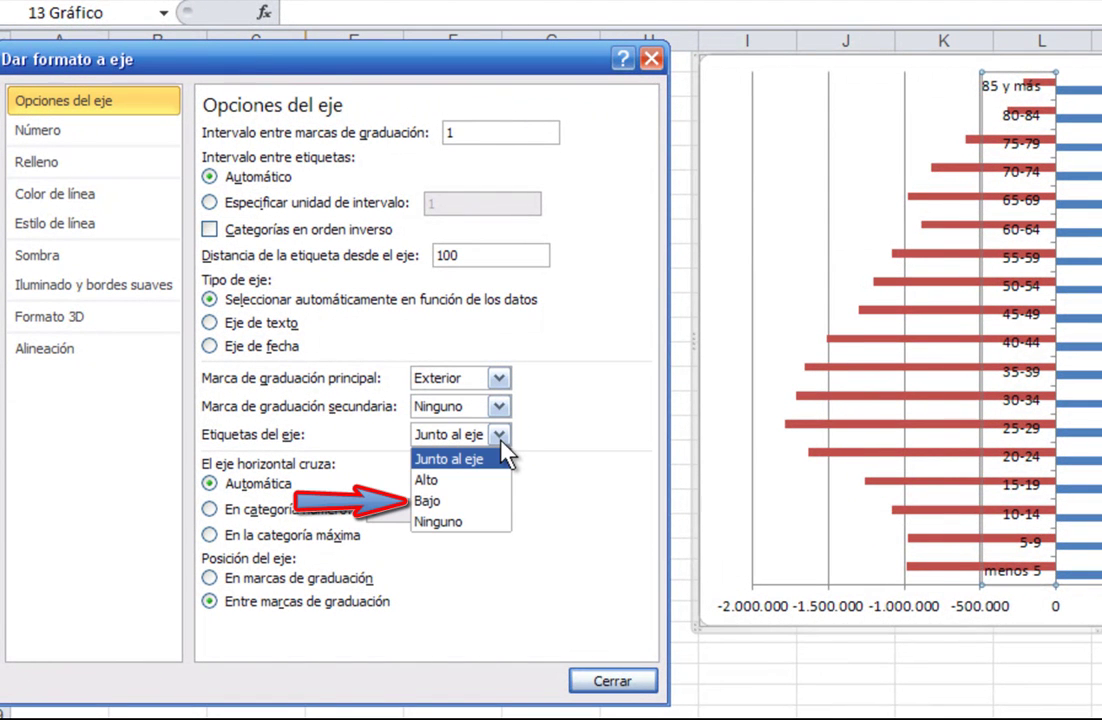
left_click(503, 501)
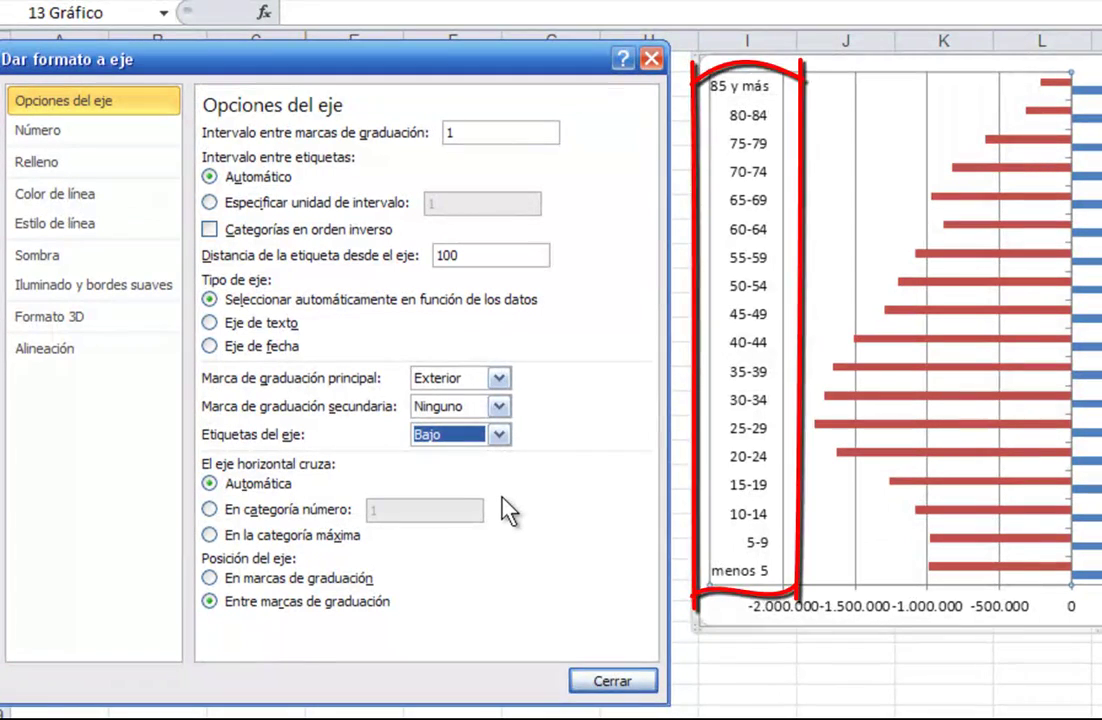
left_click(585, 681)
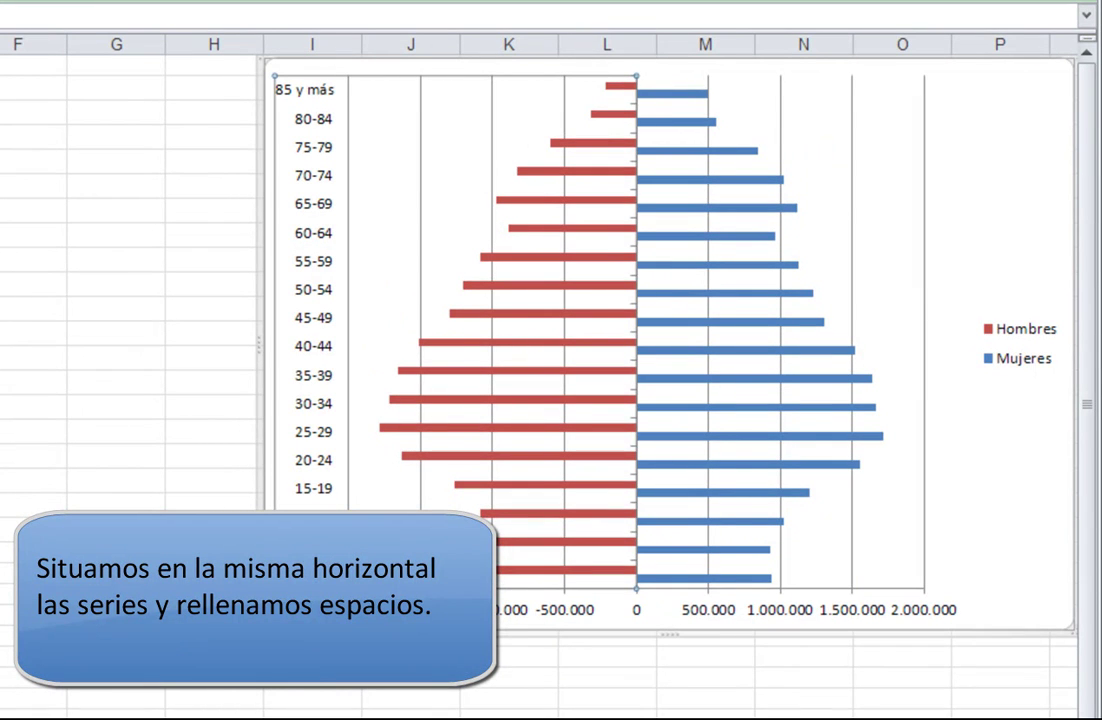
Set the bar series Superposición to 100 % and Ancho del intervalo to 0 %.
left_click(698, 468)
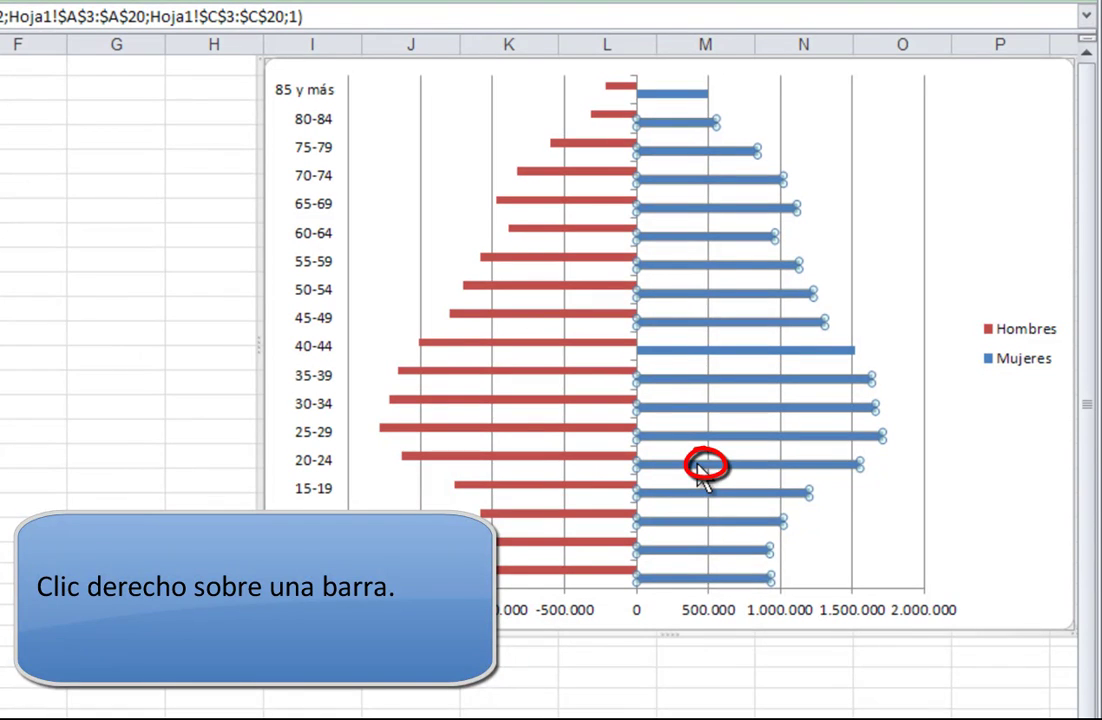
right_click(700, 467)
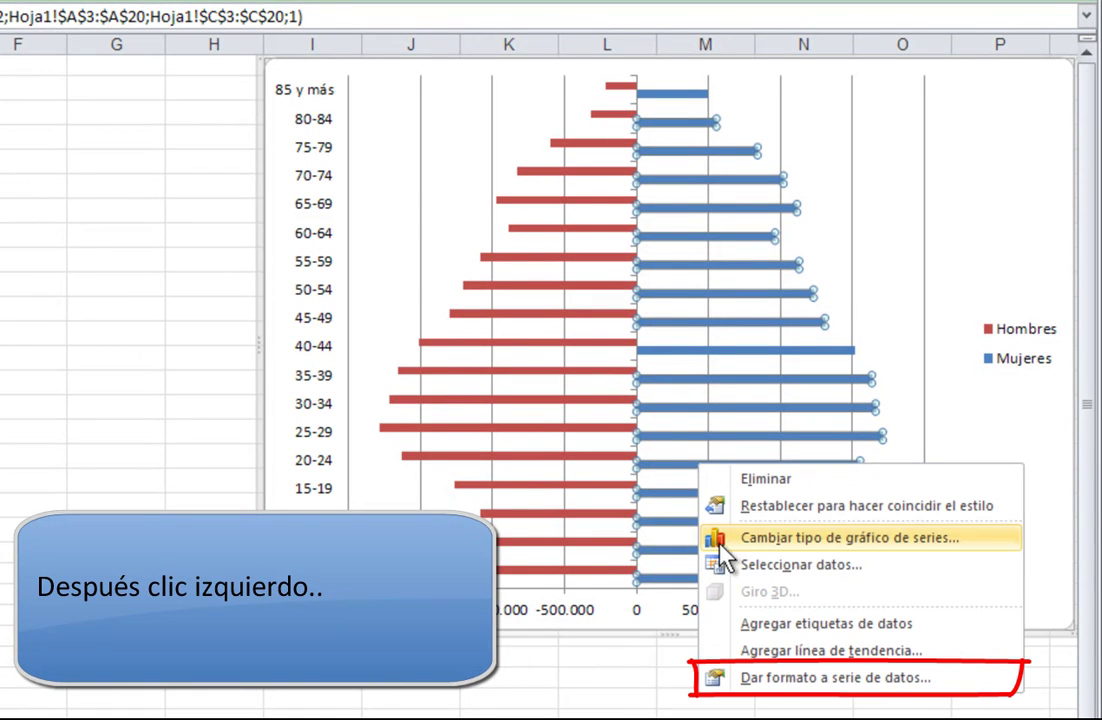
left_click(820, 678)
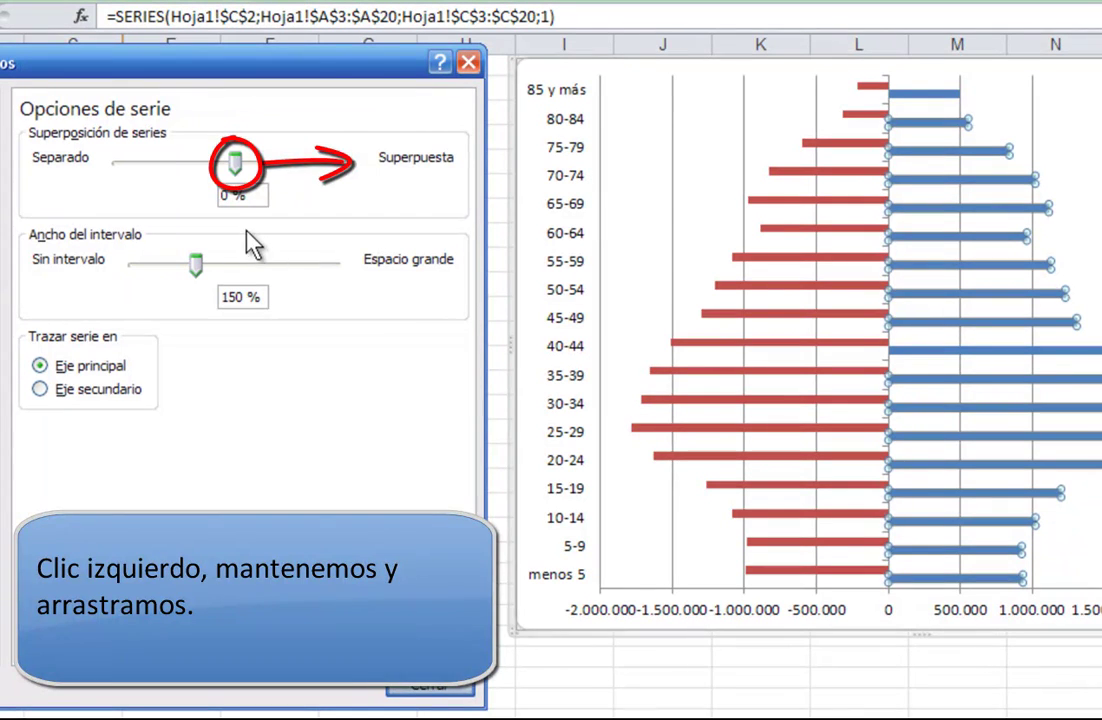
left_click_drag(236, 160, 368, 160)
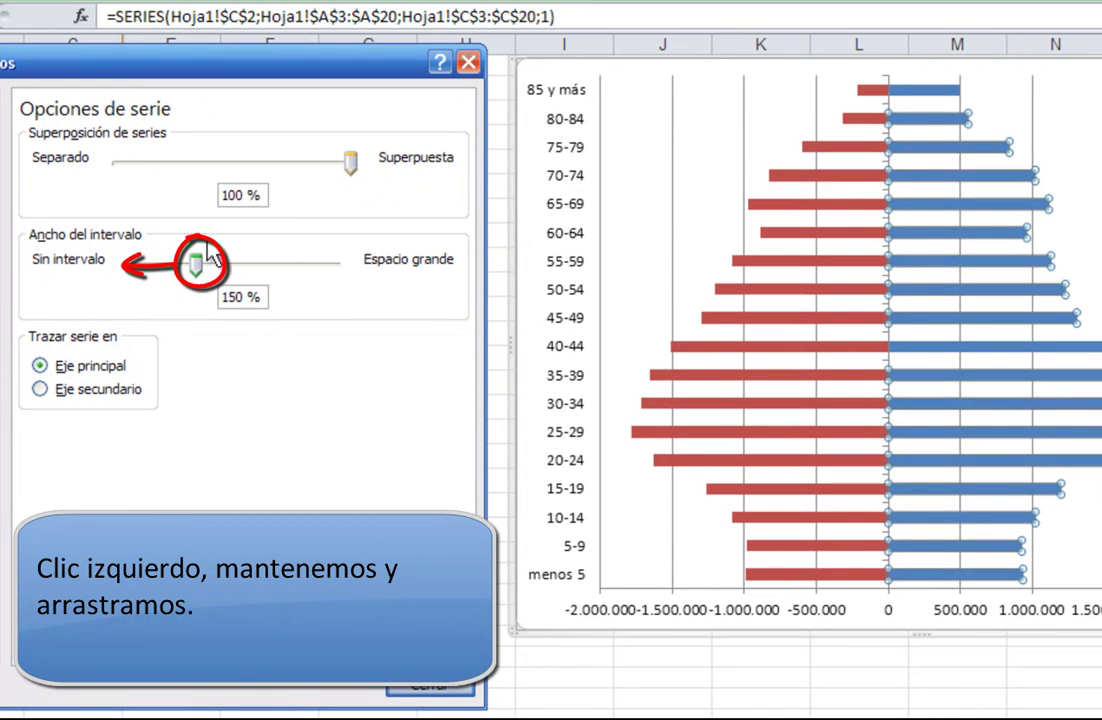
left_click_drag(198, 264, 135, 264)
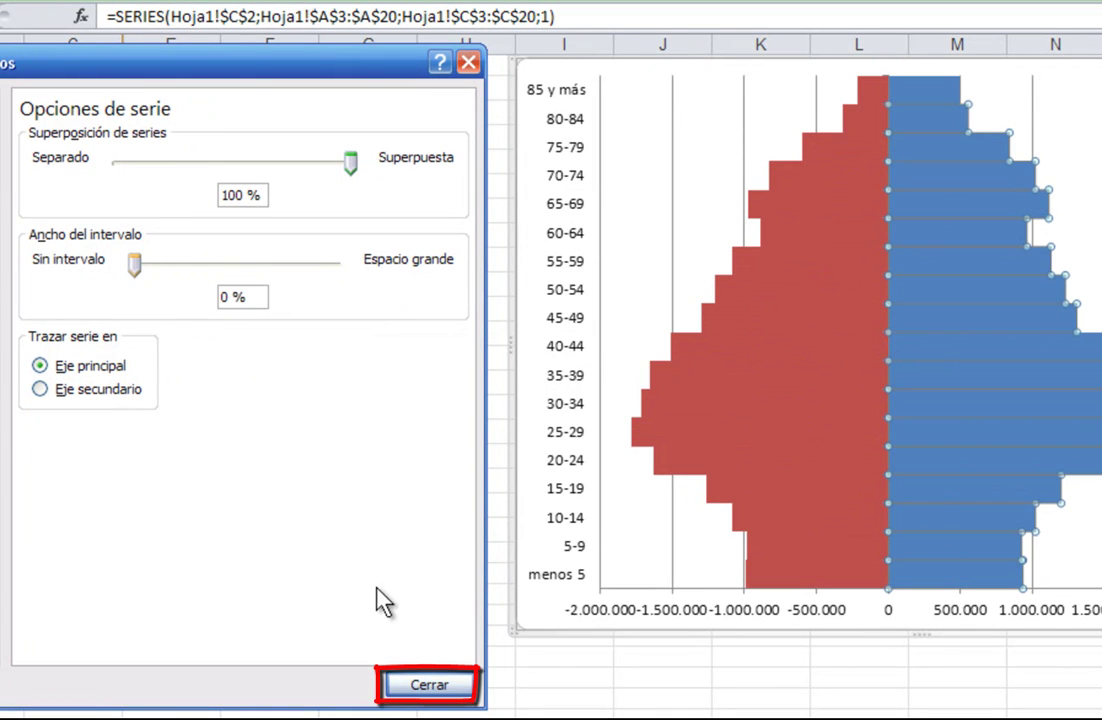
left_click(434, 685)
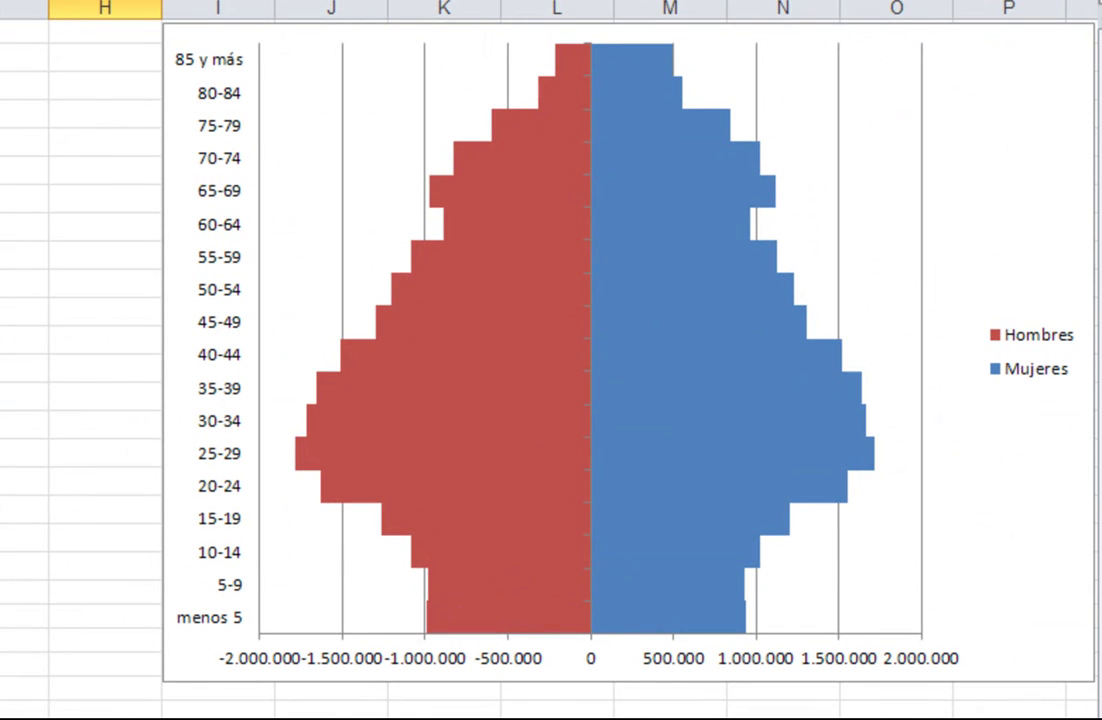